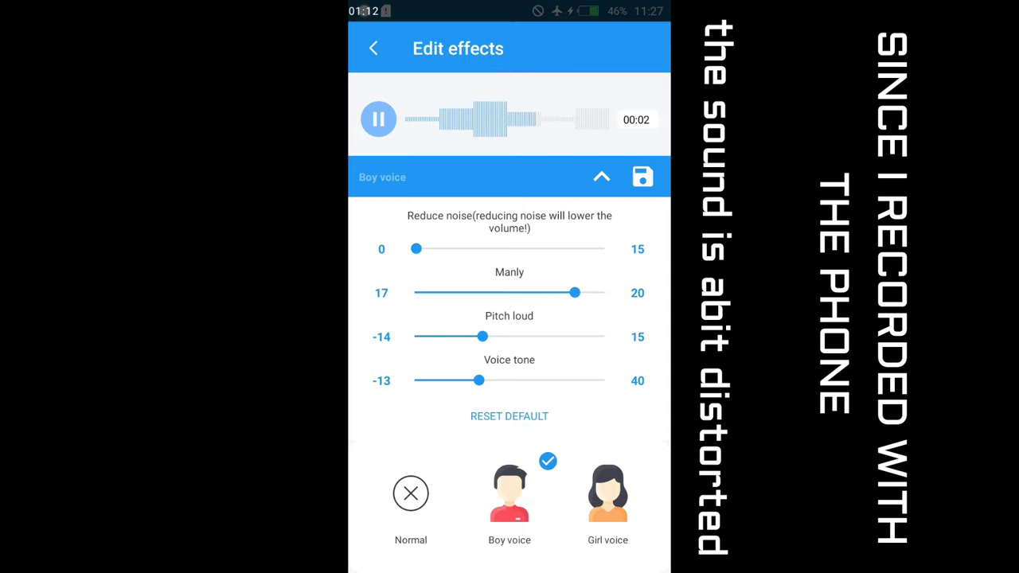
# - Raise the Boy voice effect's Pitch loud level and open the file name for editing in the effect's save form
pyautogui.moveTo(482, 336); pyautogui.dragTo(589, 336)
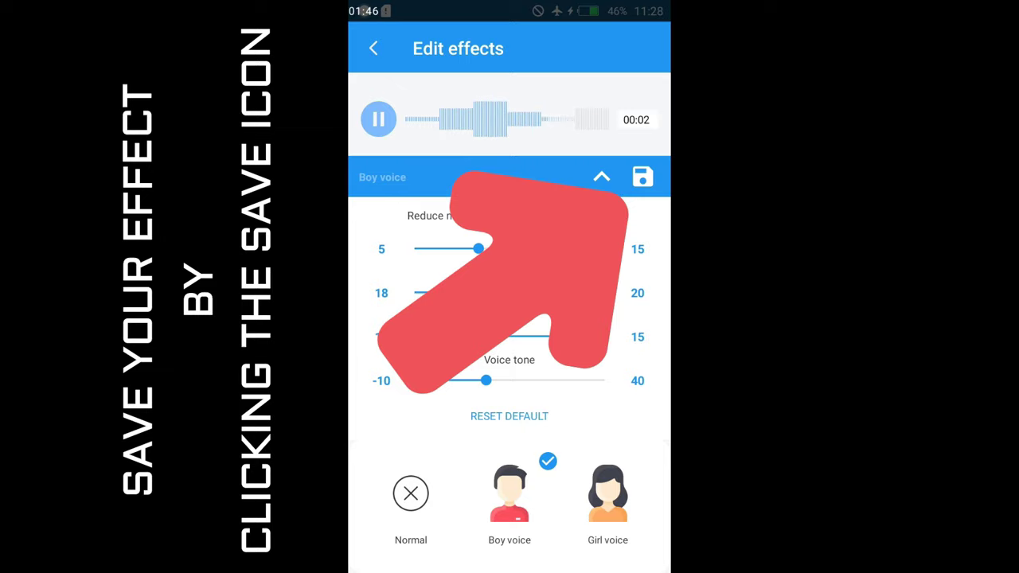
pyautogui.click(642, 176)
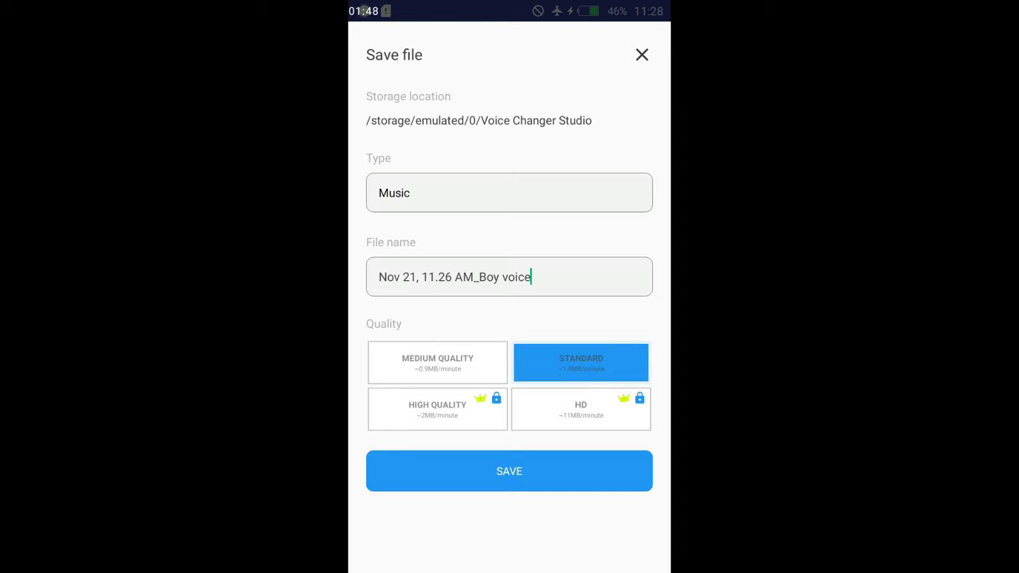
pyautogui.click(530, 279)
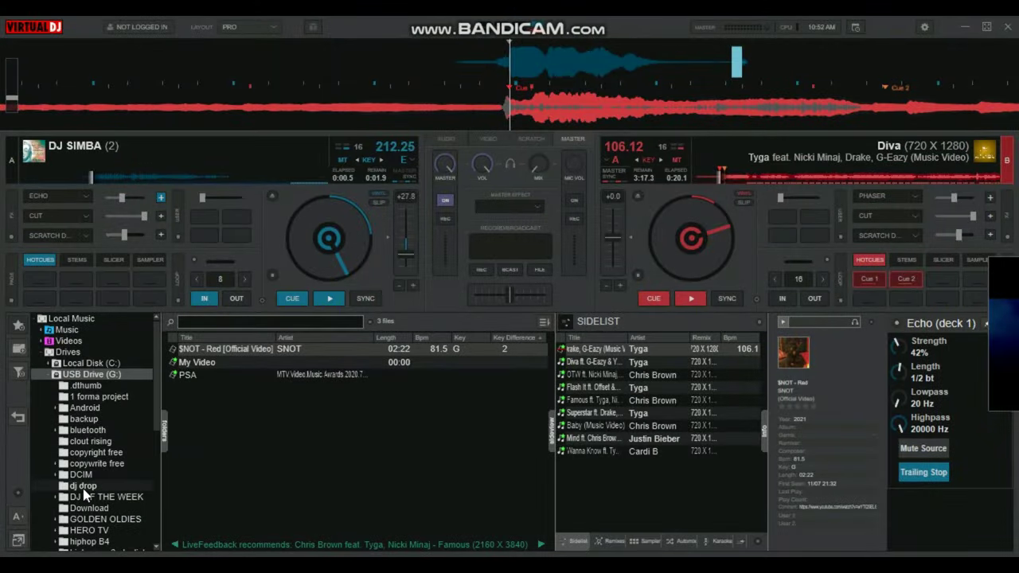
# - In VirtualDJ, preview DJ SIMBA(2) from the dj drop folder on the USB drive and load it onto deck A
pyautogui.click(84, 487)
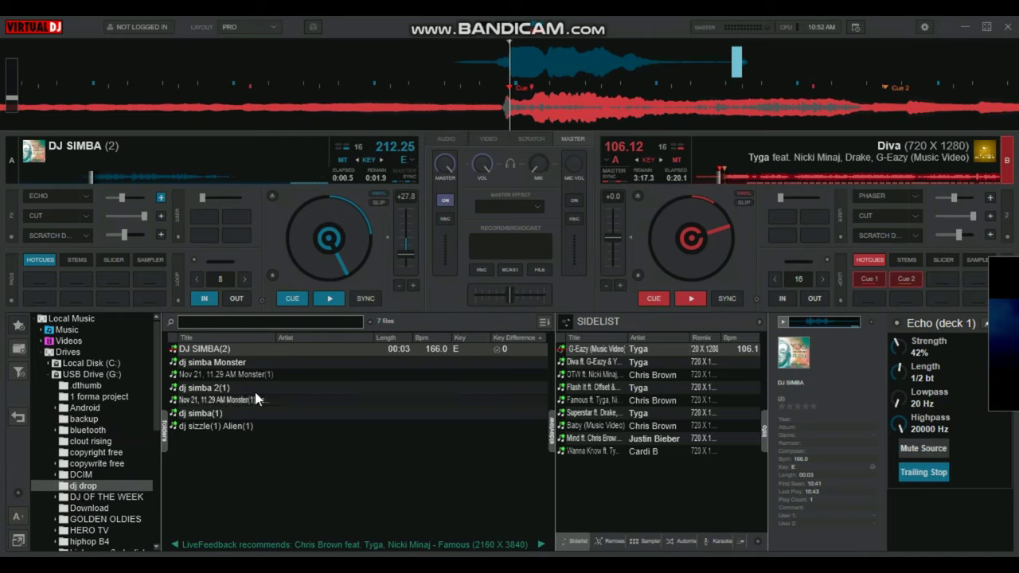
pyautogui.click(216, 350)
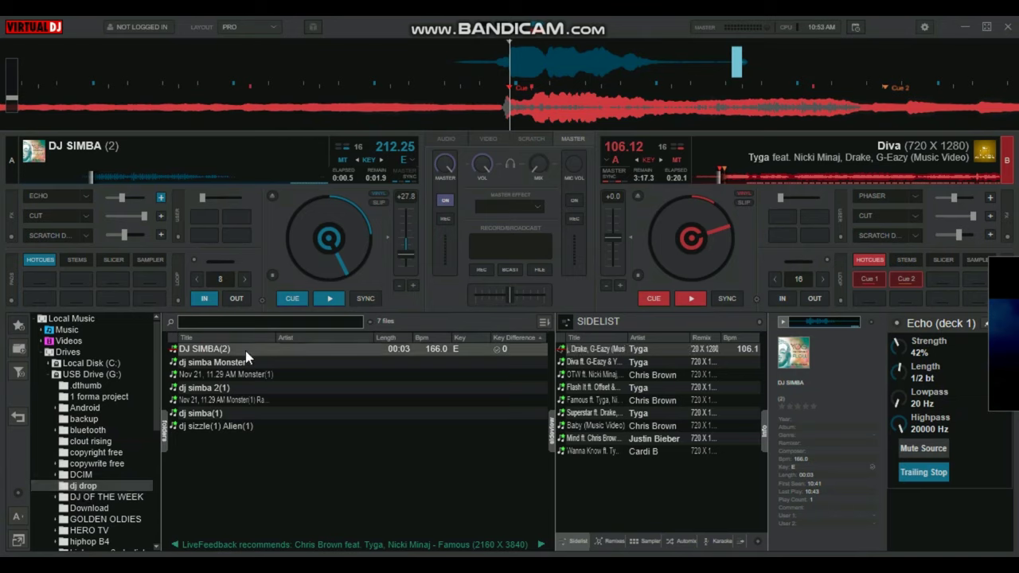
pyautogui.click(784, 324)
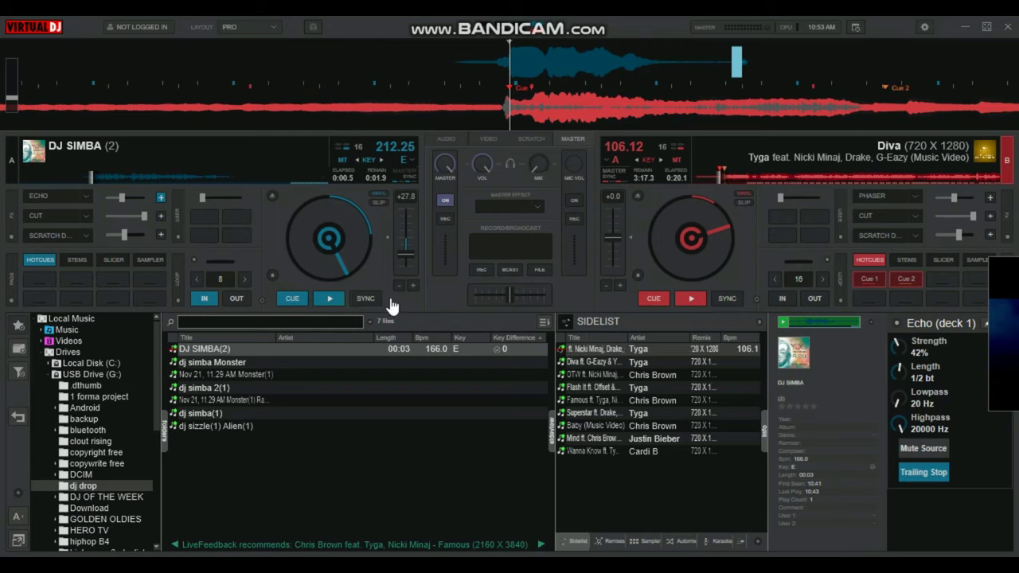
pyautogui.moveTo(375, 353); pyautogui.dragTo(354, 238)
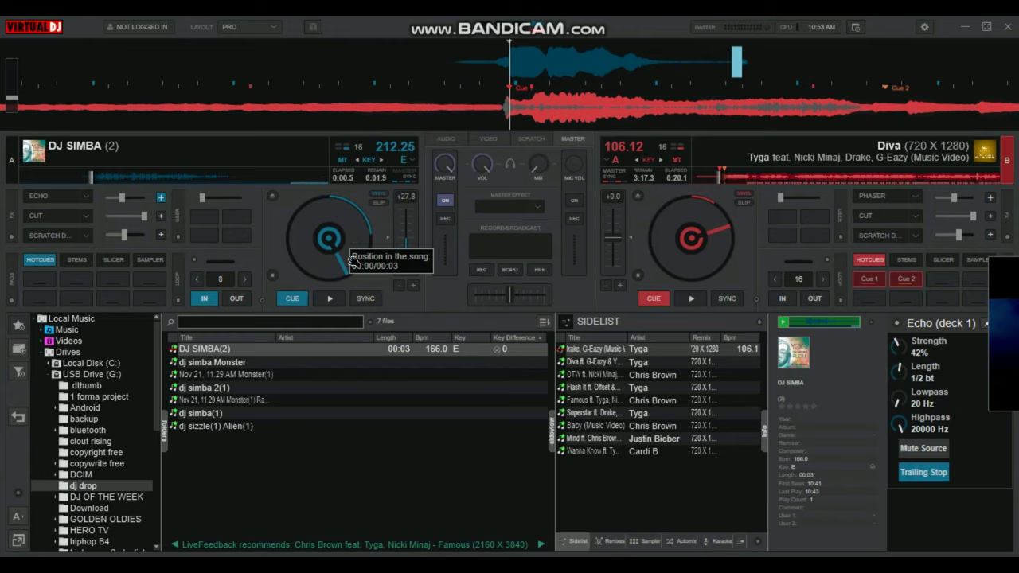
# - Show the audio mixer, reset deck A's pitch to +0.0 and audition the drop, stopping back at its cue point
pyautogui.click(447, 140)
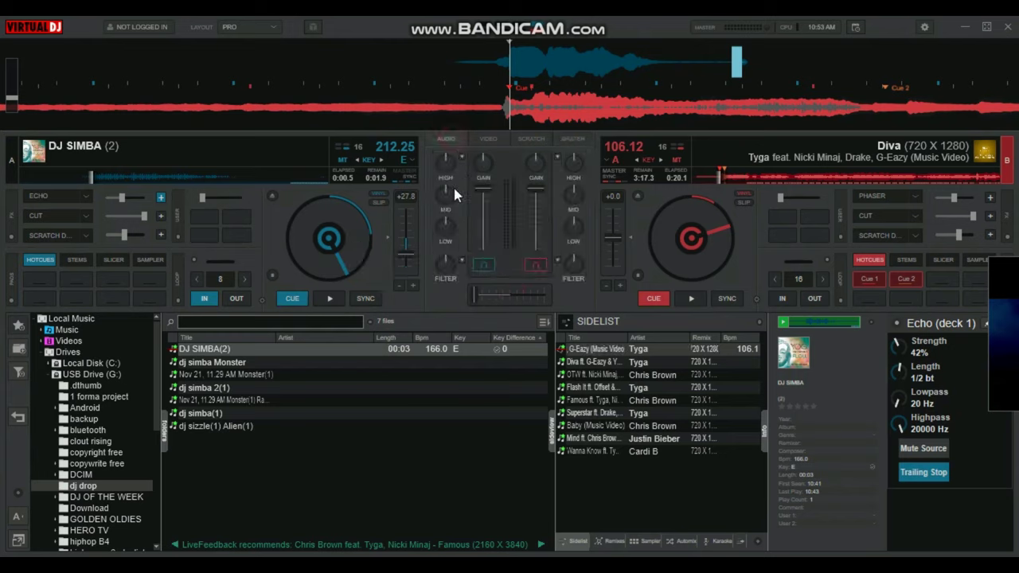
pyautogui.click(388, 236)
pyautogui.click(481, 266)
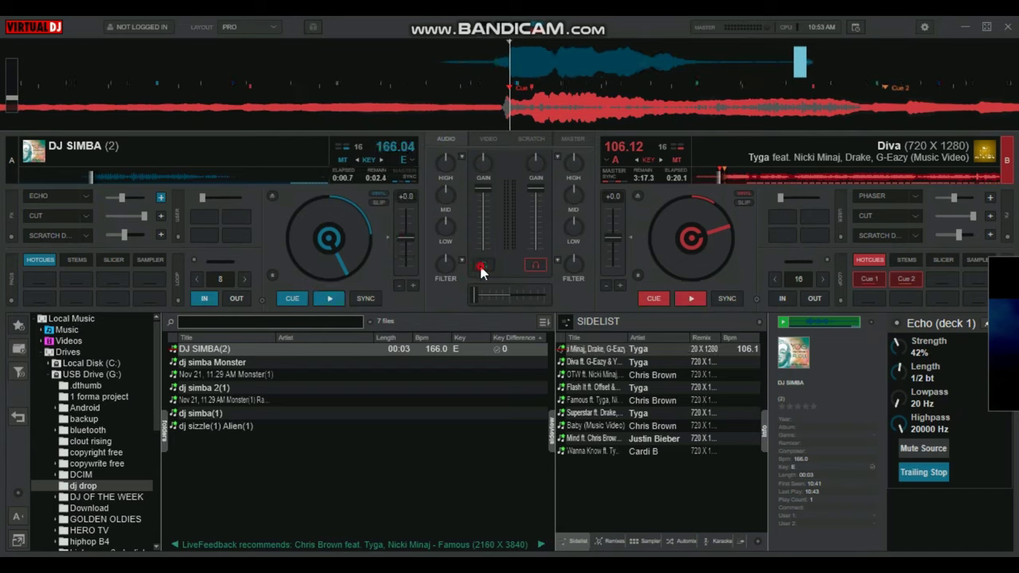
pyautogui.click(337, 261)
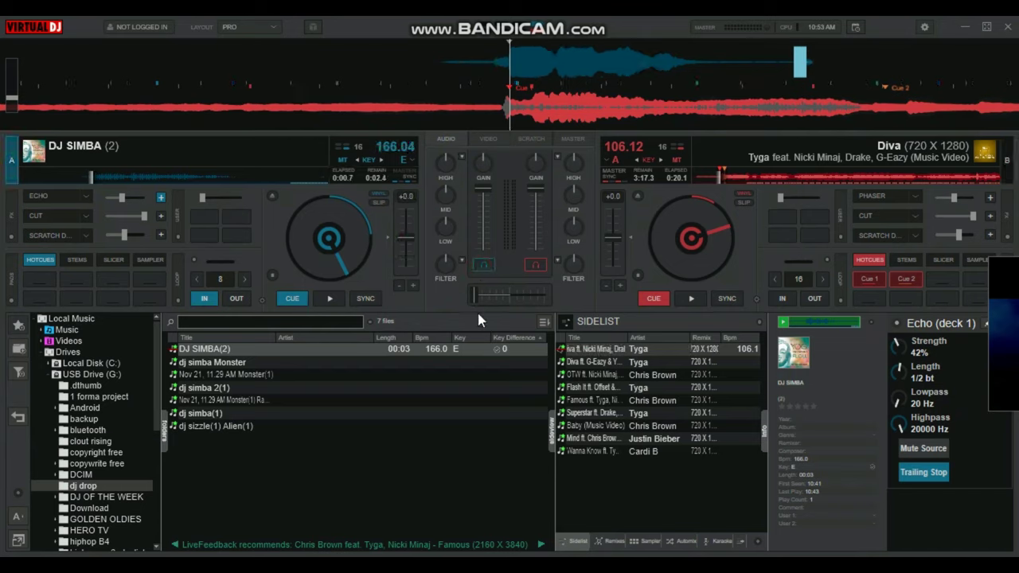
pyautogui.press('space')
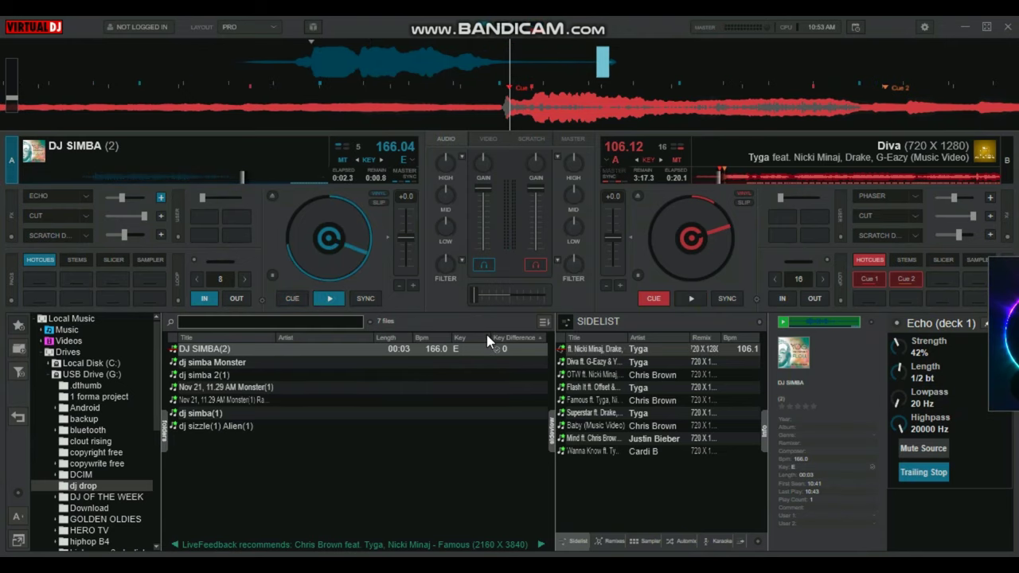
pyautogui.press('c')
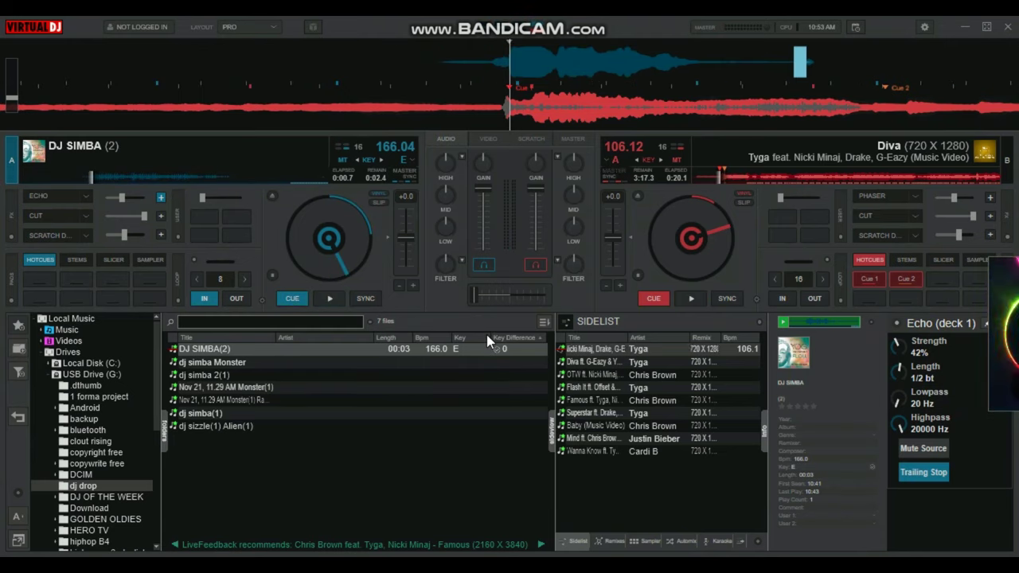
# - Turn on deck A's Echo effect and adjust its length while auditioning the drop from the cue point and in an 8-beat loop
pyautogui.click(50, 195)
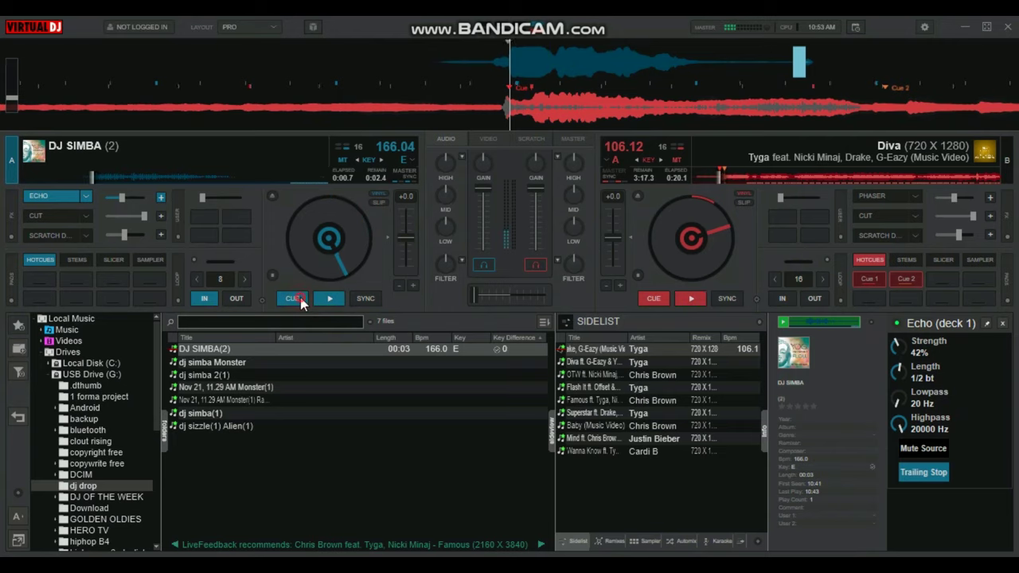
pyautogui.click(293, 298)
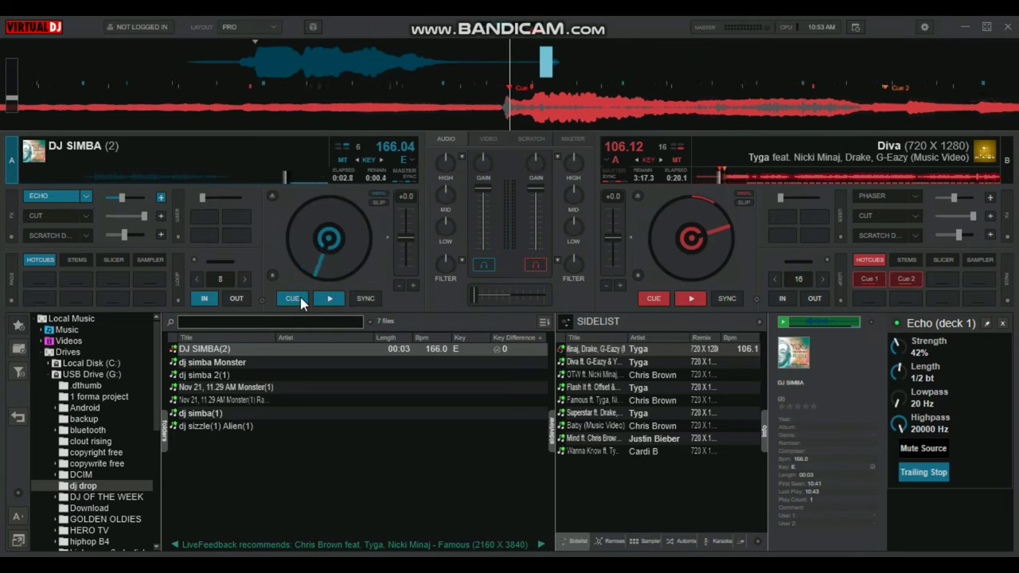
pyautogui.click(293, 299)
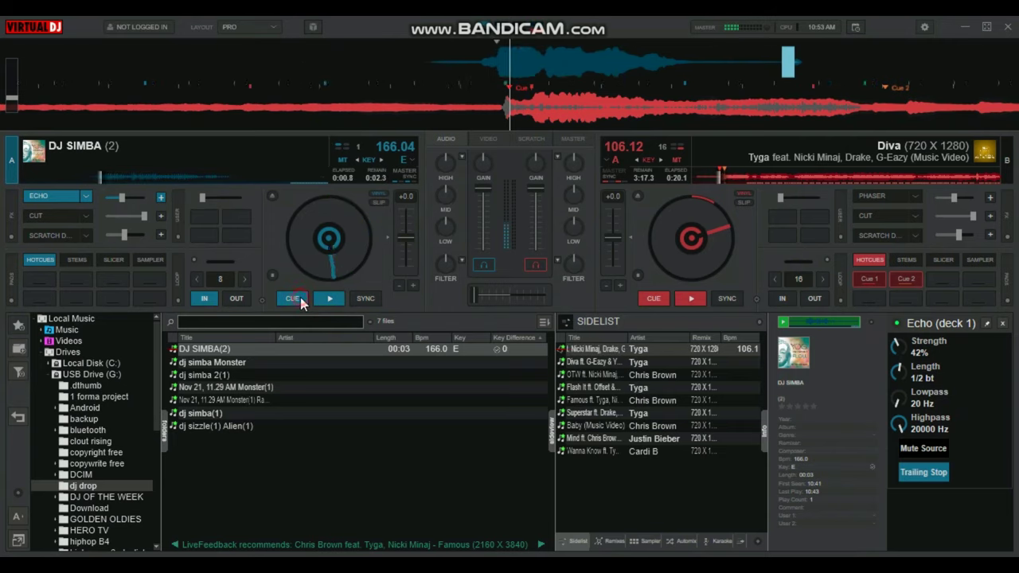
pyautogui.click(296, 299)
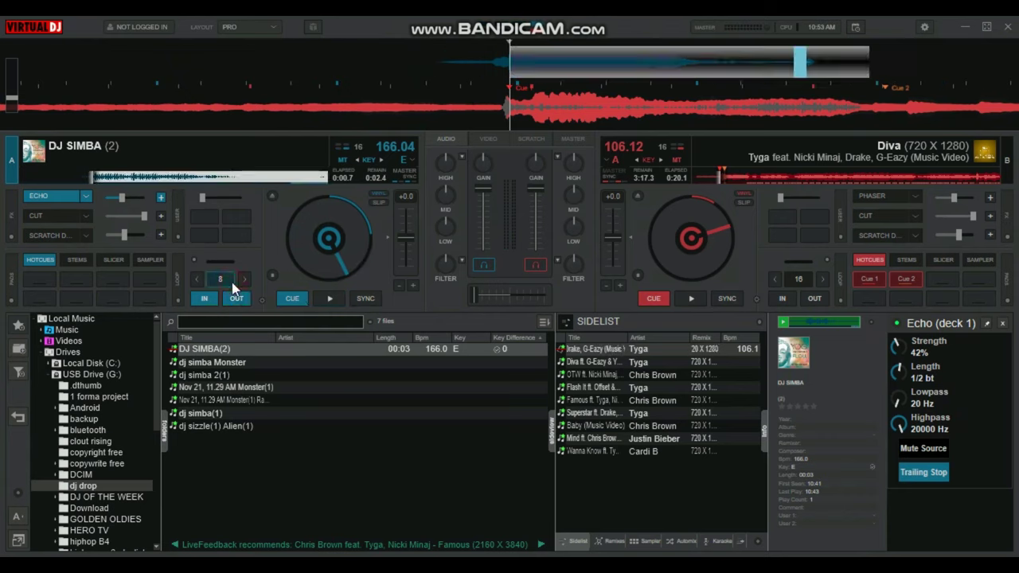
pyautogui.click(328, 300)
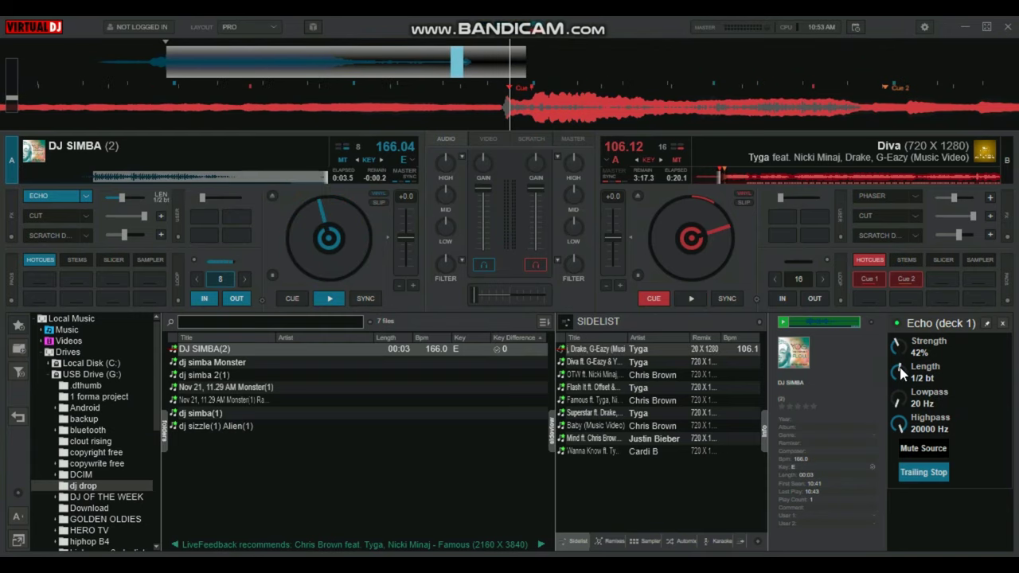
pyautogui.moveTo(900, 372)
pyautogui.mouseDown()
pyautogui.moveTo(917, 378)
pyautogui.moveTo(890, 373)
pyautogui.mouseUp()
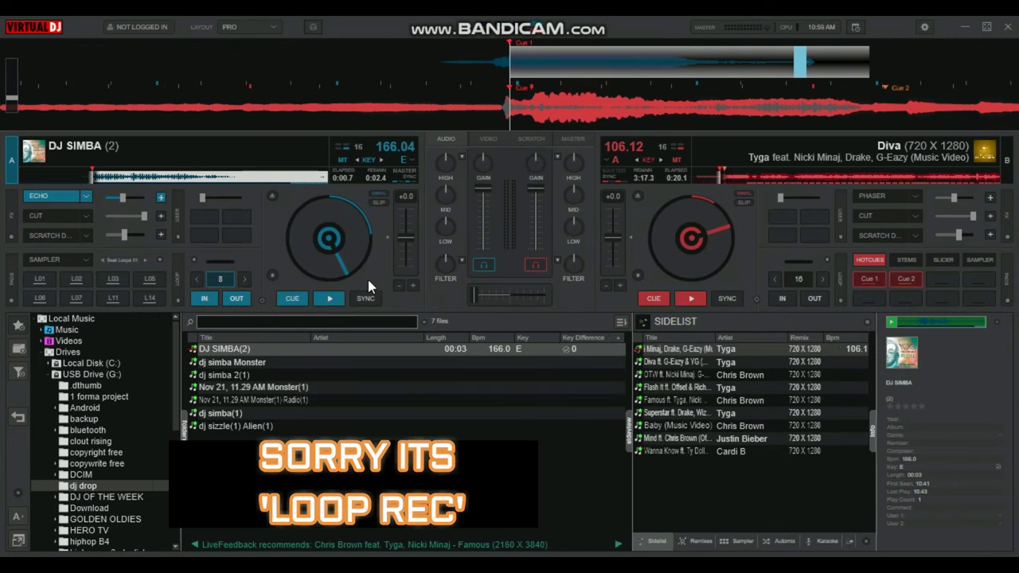
# - Switch deck A's loop section to Loop Rec and record the drop with its echo as a new sample
pyautogui.click(178, 301)
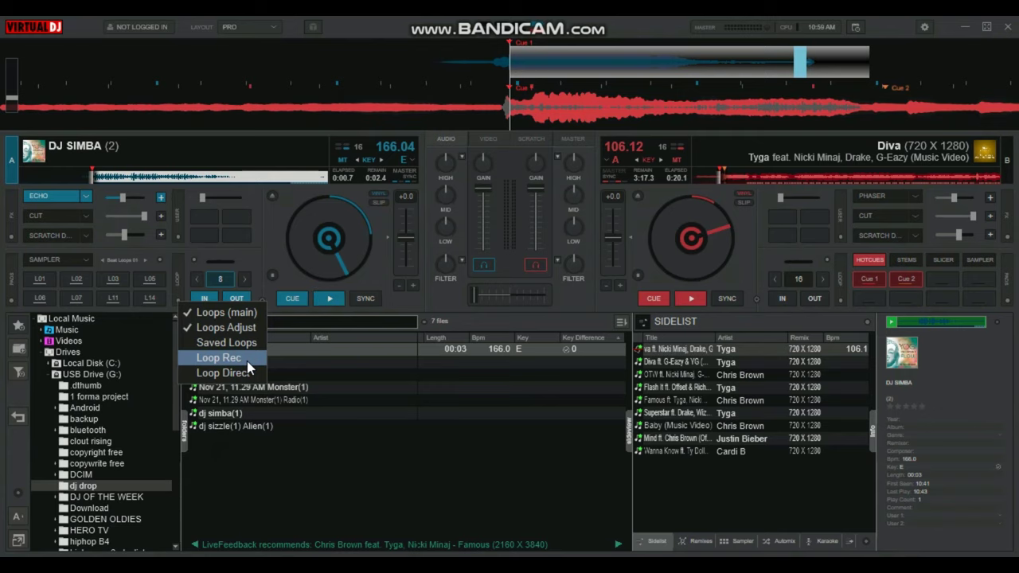
pyautogui.click(246, 360)
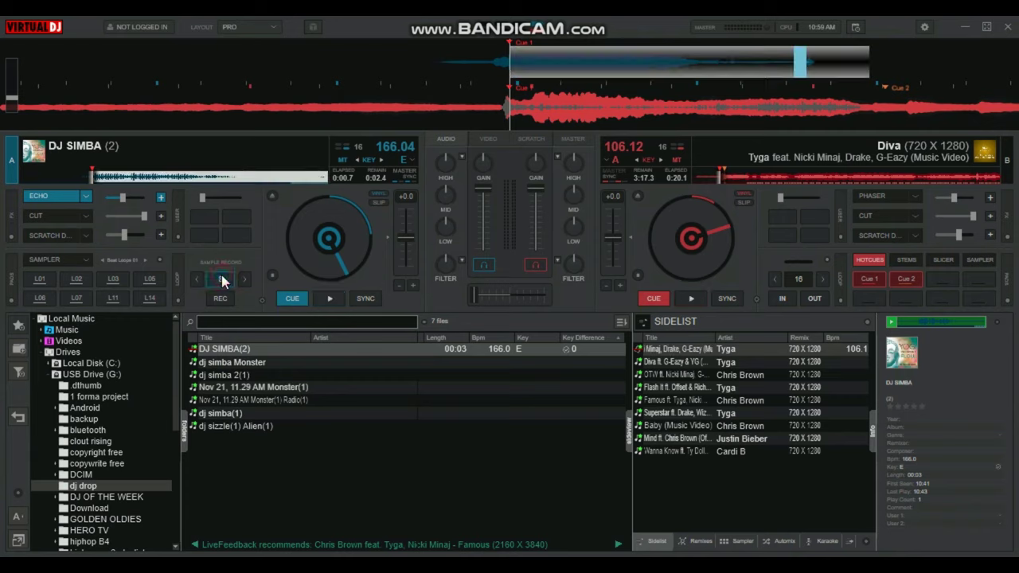
pyautogui.click(292, 298)
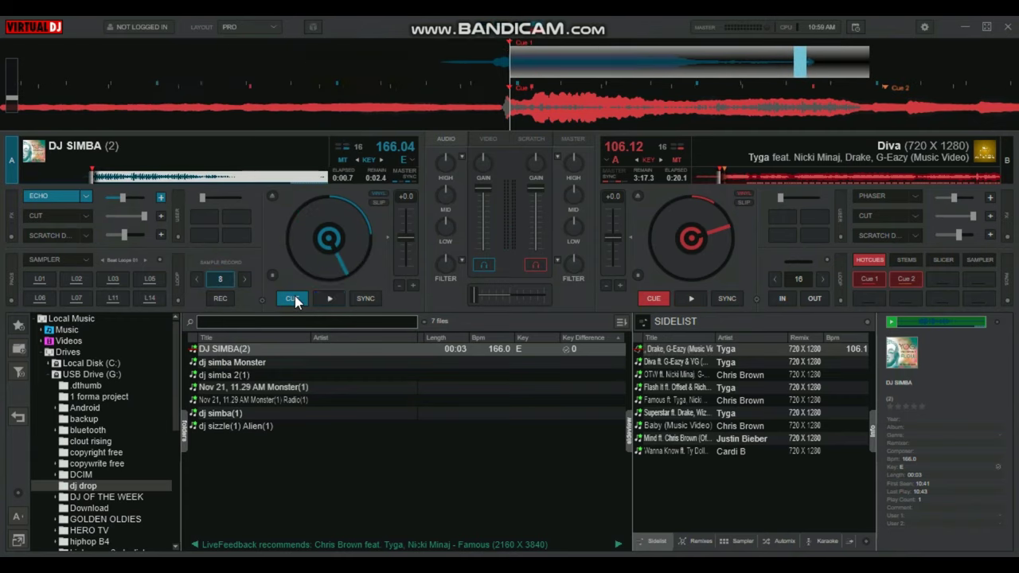
pyautogui.click(292, 298)
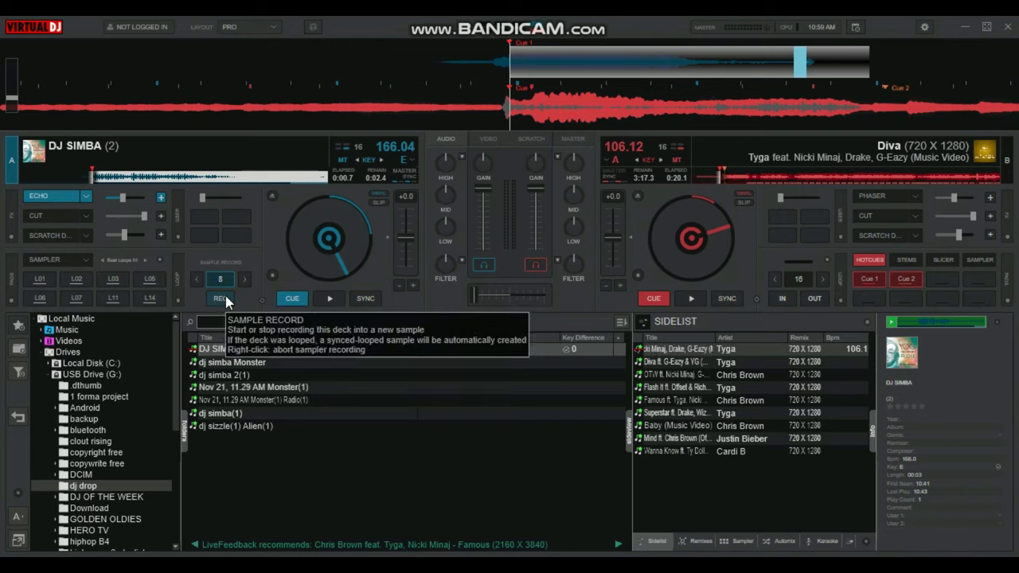
pyautogui.click(226, 295)
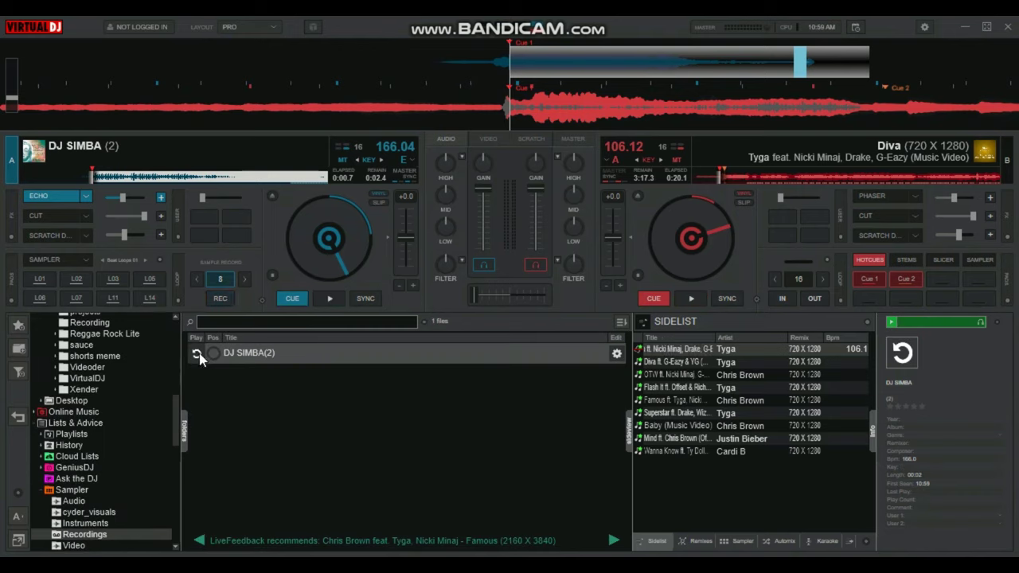
# - Open the recorded DJ SIMBA(2) sample in the Sample Editor and audition it
pyautogui.click(616, 355)
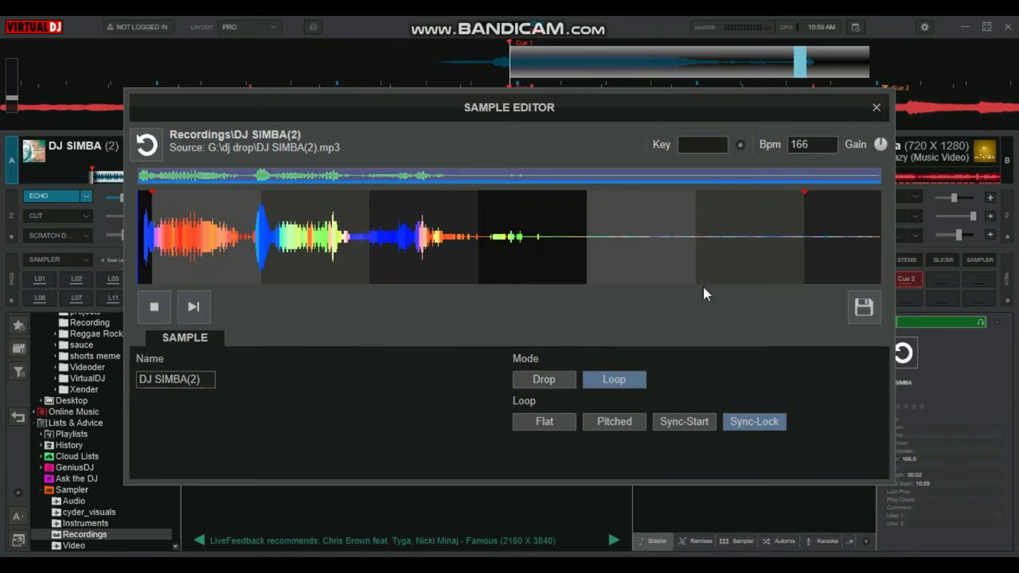
pyautogui.click(876, 109)
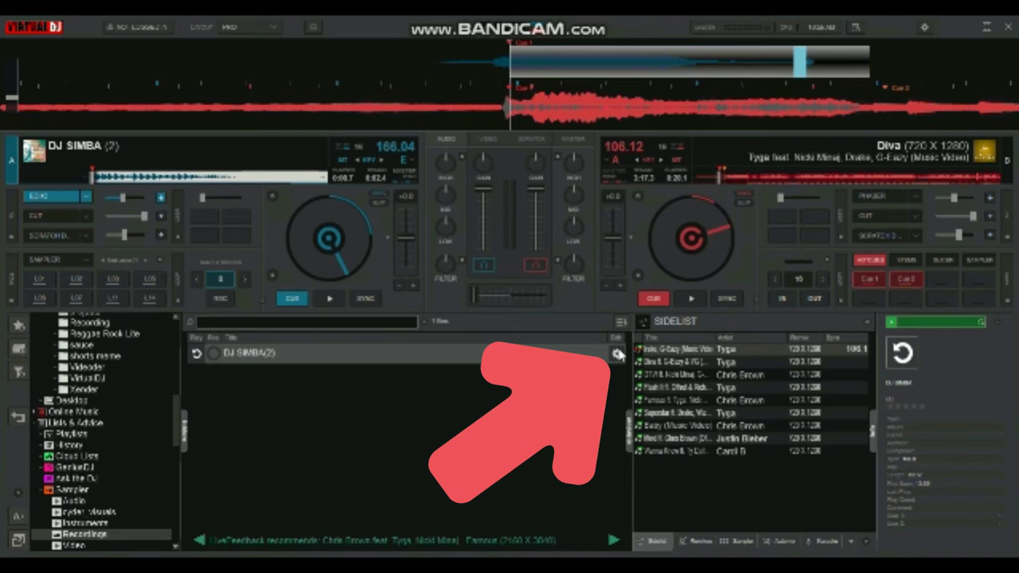
pyautogui.click(617, 354)
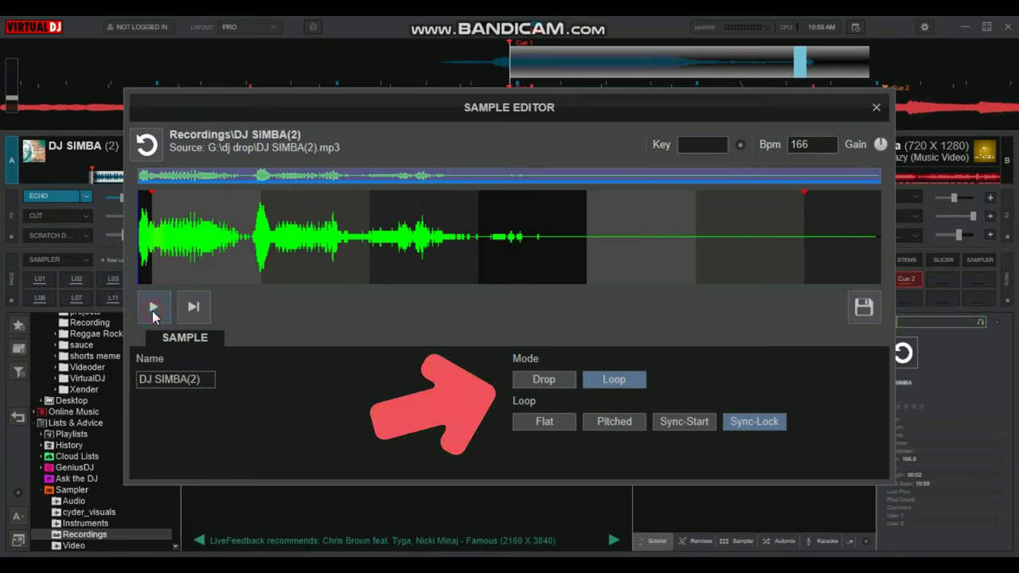
pyautogui.click(152, 311)
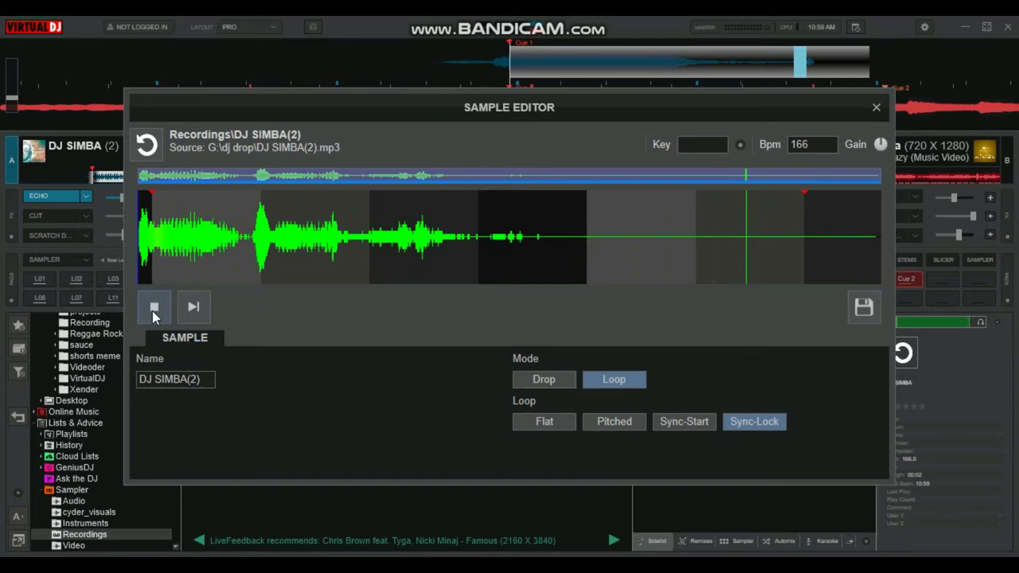
pyautogui.click(153, 310)
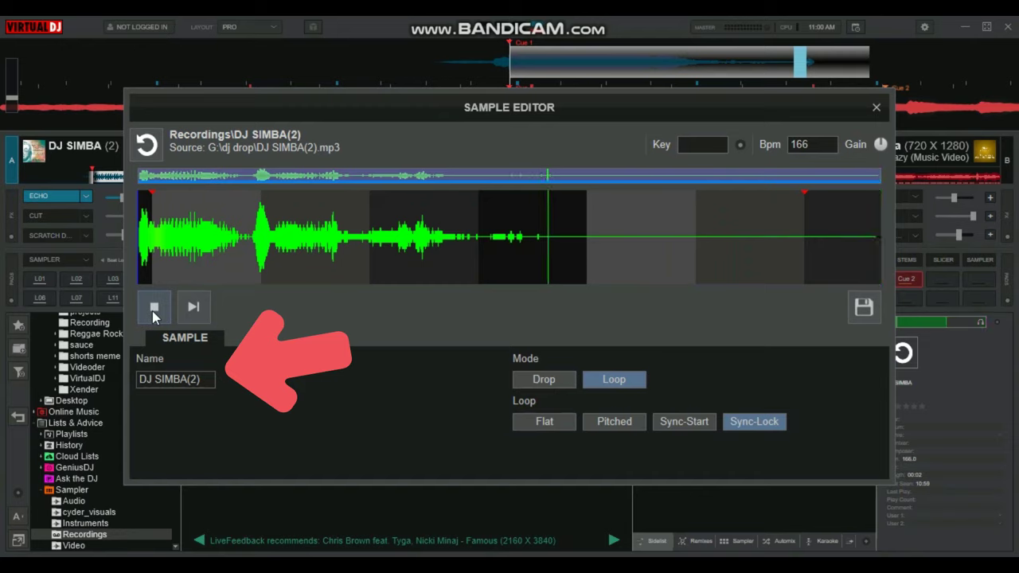
# - Try Drop mode for the recorded sample and close the Sample Editor without saving the changes
pyautogui.click(534, 379)
pyautogui.click(876, 107)
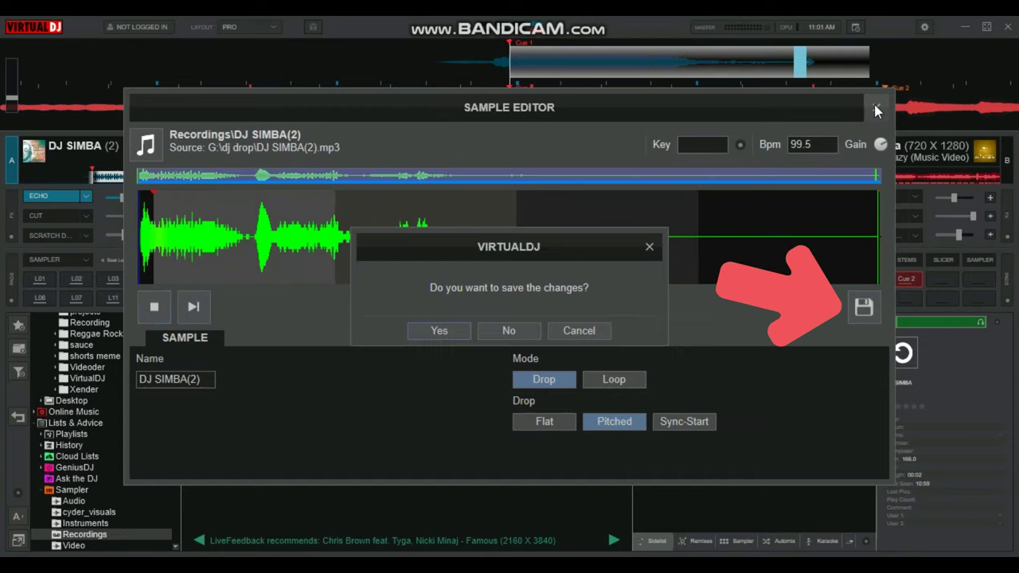
pyautogui.click(507, 334)
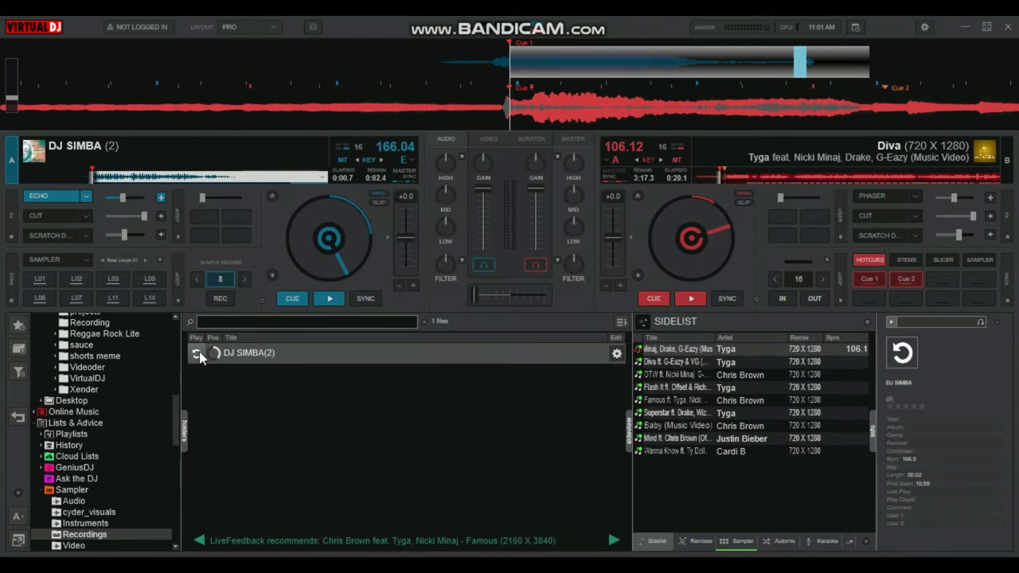
# - Switch the sampler to the VIDEO & SCRATCH bank and add the recorded DJ SIMBA(2) sample to it
pyautogui.click(731, 321)
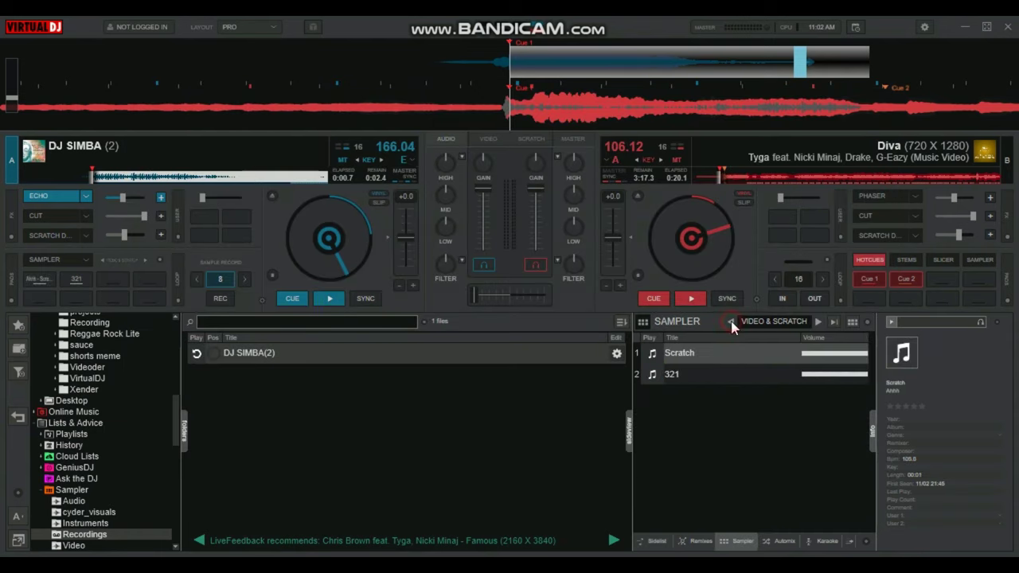
pyautogui.moveTo(255, 361); pyautogui.dragTo(685, 427)
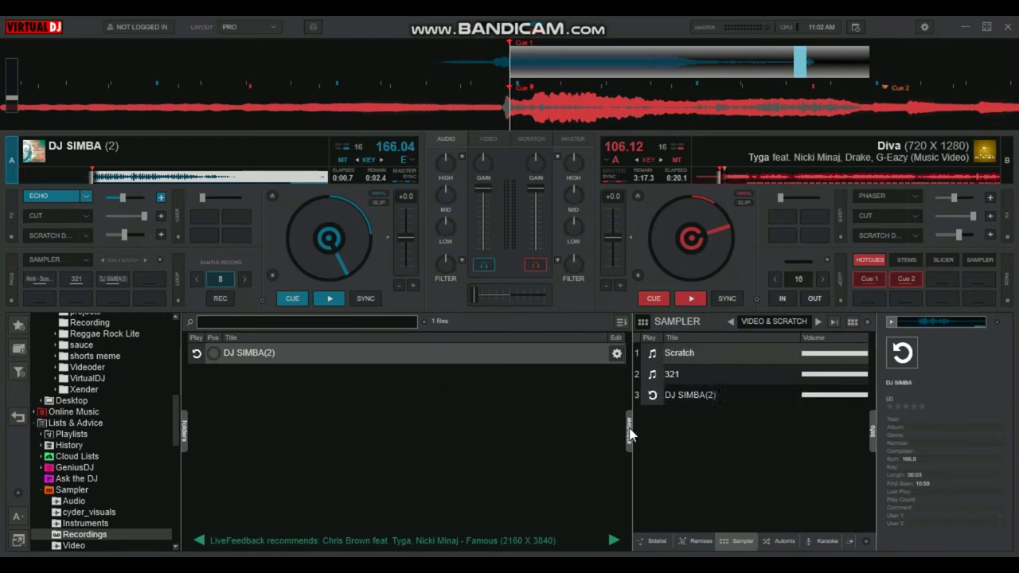
# - Audition the 321 and DJ SIMBA(2) samples from the sampler bank and move the crossfader fully to deck B
pyautogui.click(651, 377)
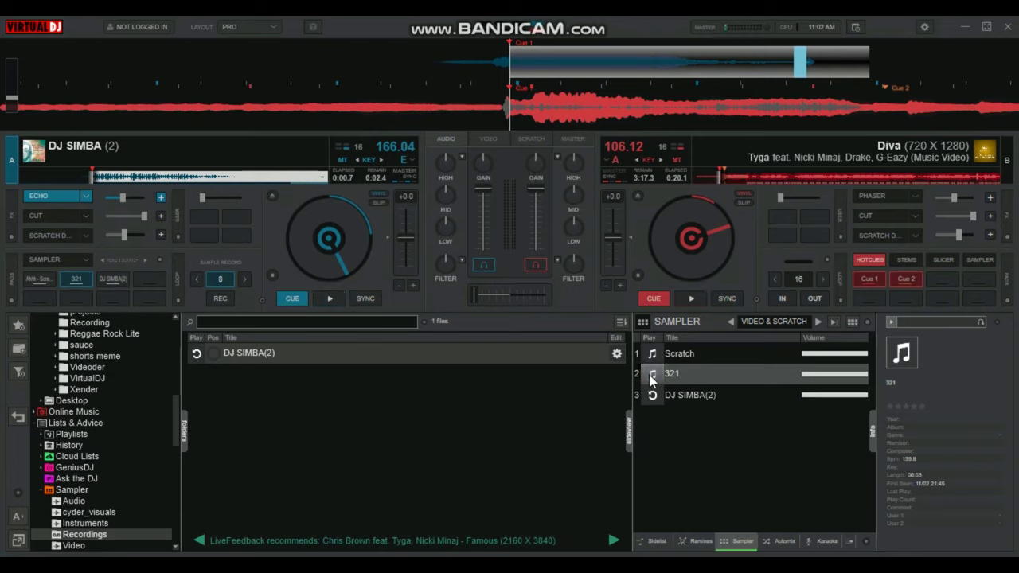
pyautogui.click(652, 395)
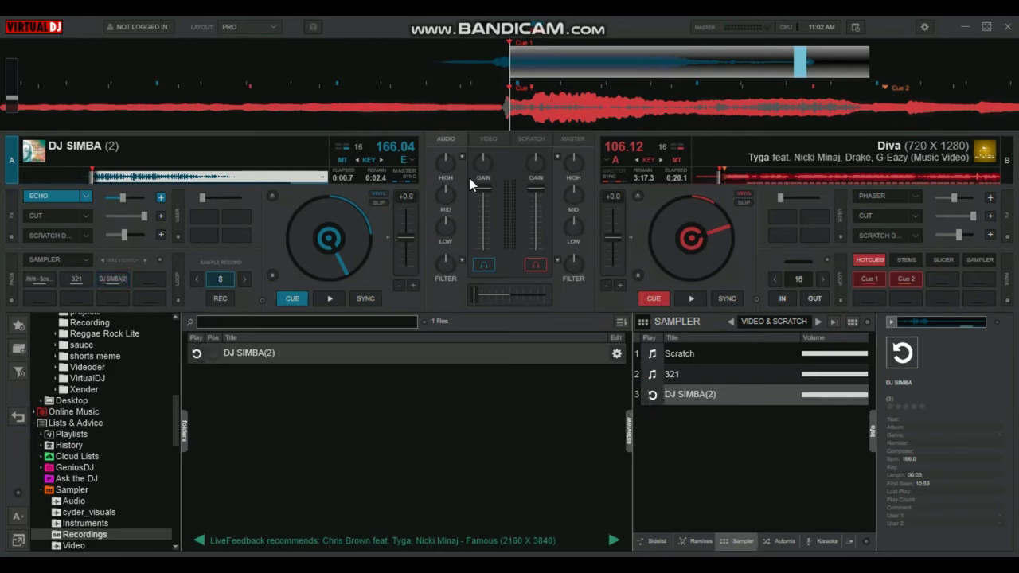
pyautogui.moveTo(504, 296); pyautogui.dragTo(546, 296)
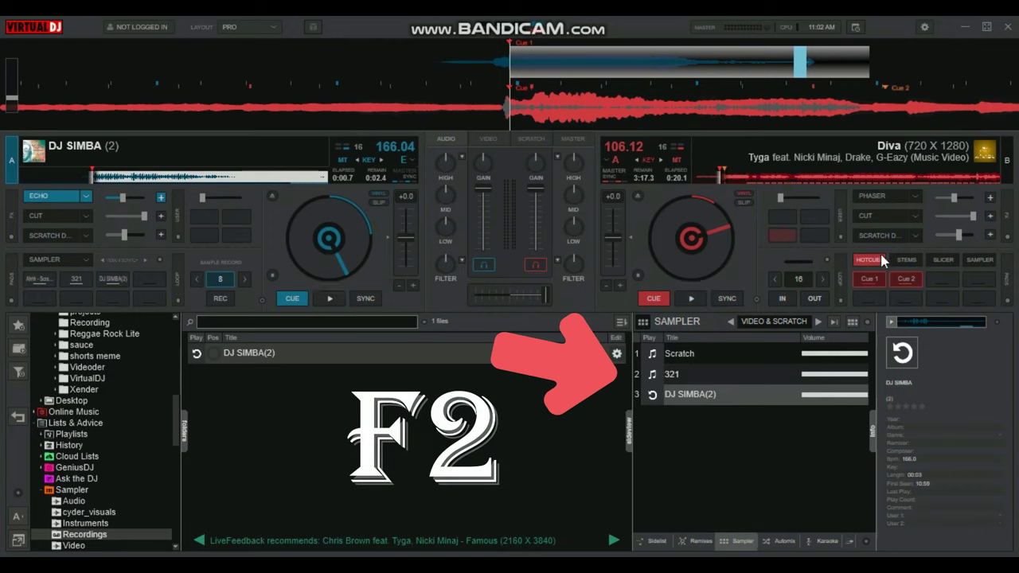
# - Play the Diva track on deck B from its second hot cue and trigger the DJ SIMBA(2) sample over it
pyautogui.click(902, 279)
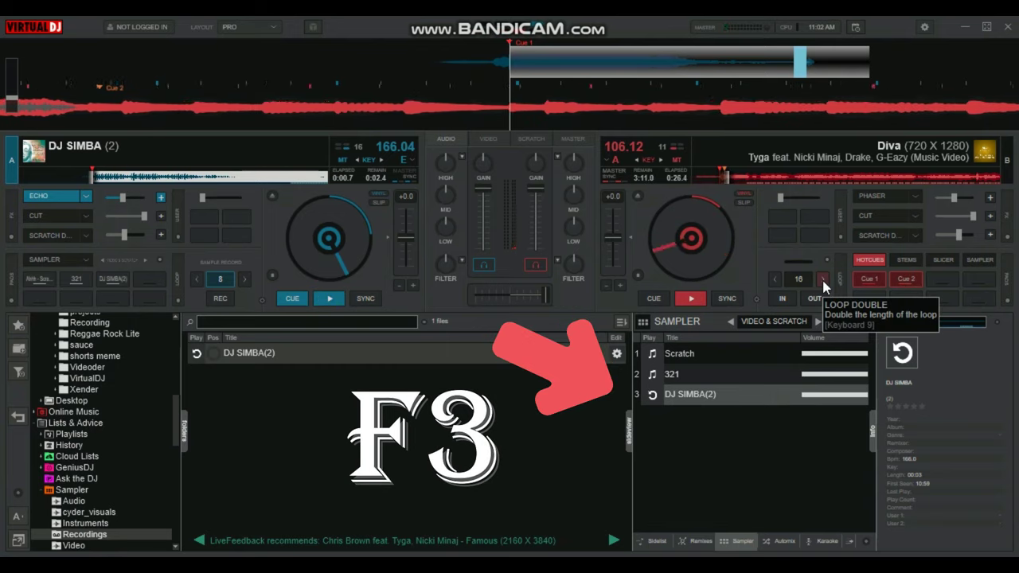
pyautogui.click(652, 394)
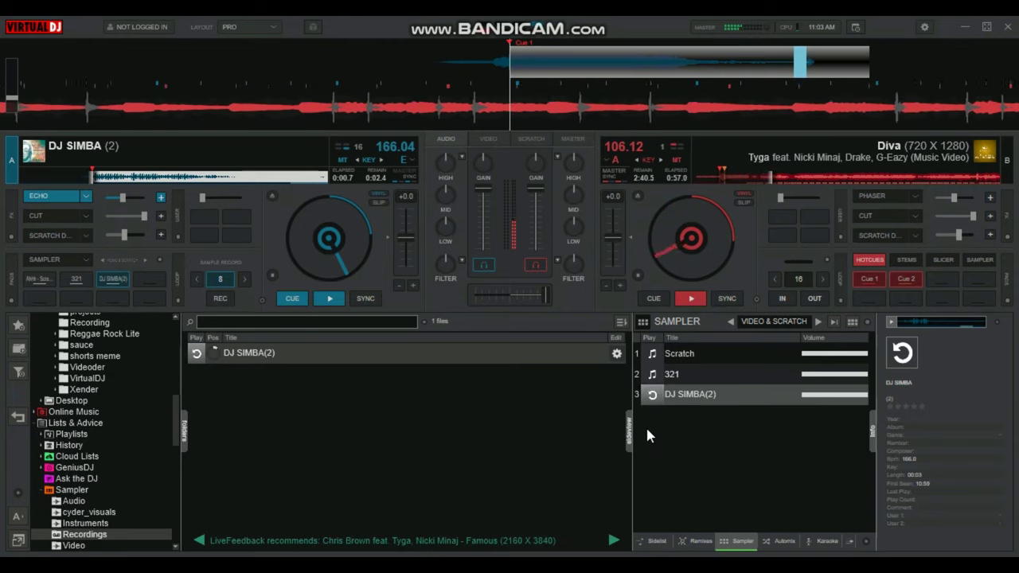
# - Load the DJ SIMBA(2) sample onto deck A and audition it from its cue point with the echo effect off
pyautogui.moveTo(708, 399); pyautogui.dragTo(239, 151)
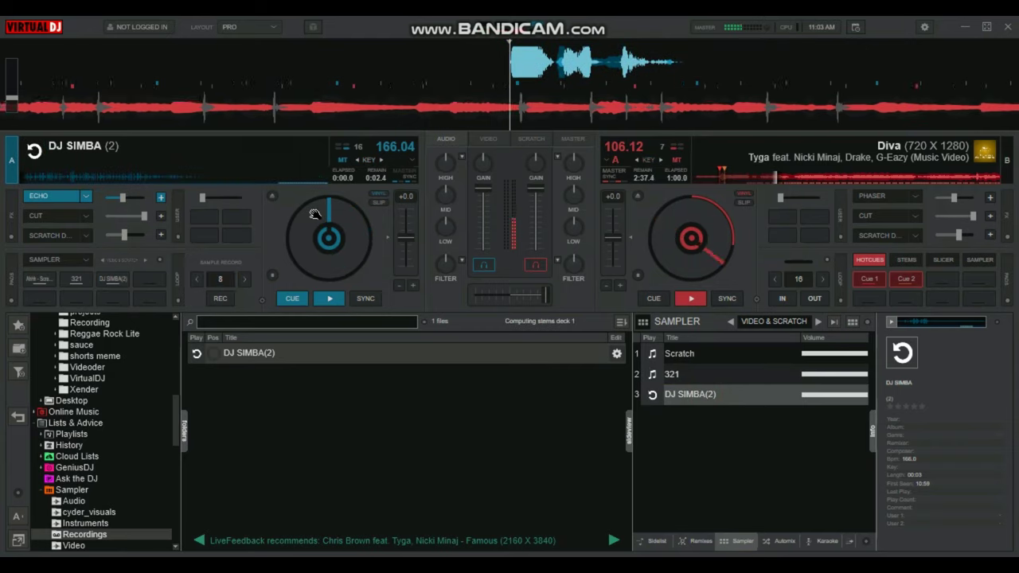
pyautogui.click(51, 195)
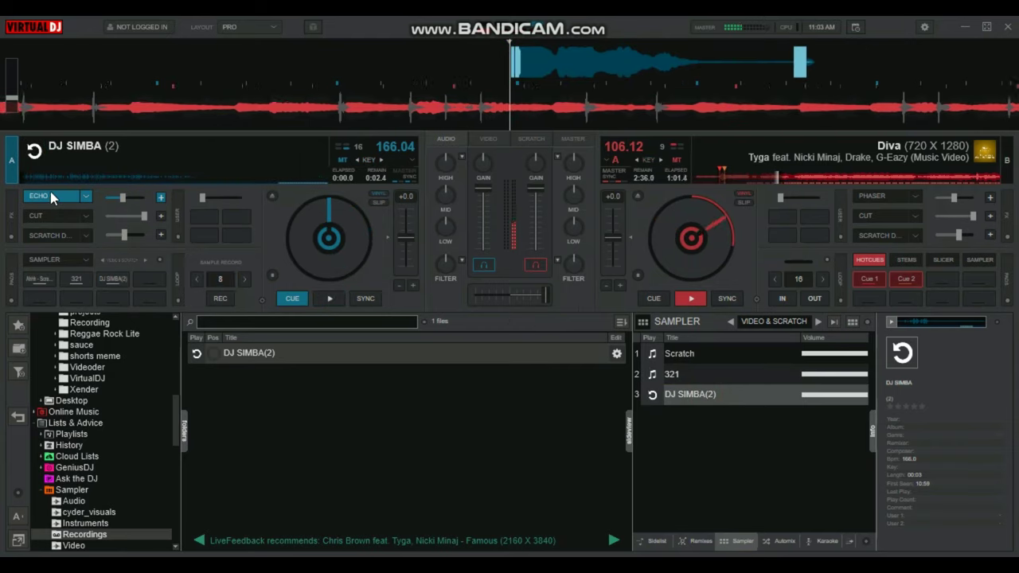
pyautogui.click(292, 298)
pyautogui.click(292, 297)
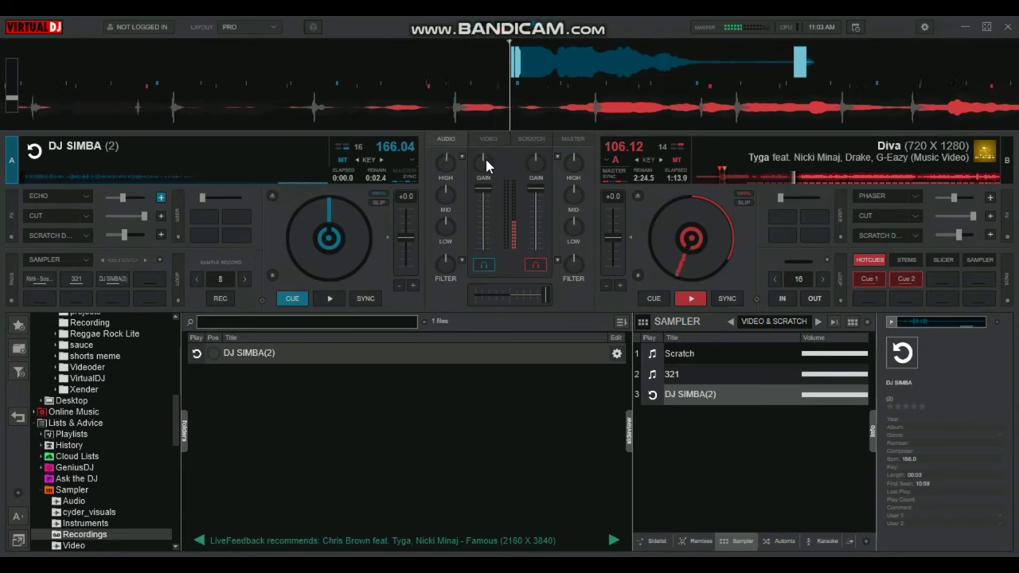
# - Raise deck A's gain and play the DJ SIMBA(2) drop with the echo effect on
pyautogui.moveTo(485, 156); pyautogui.dragTo(520, 152)
pyautogui.click(292, 299)
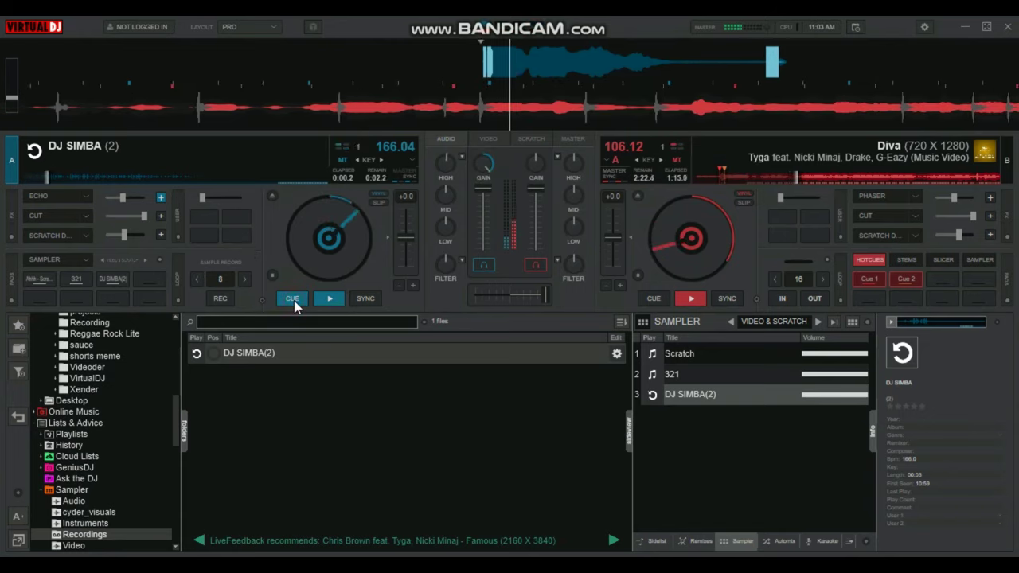
pyautogui.click(48, 196)
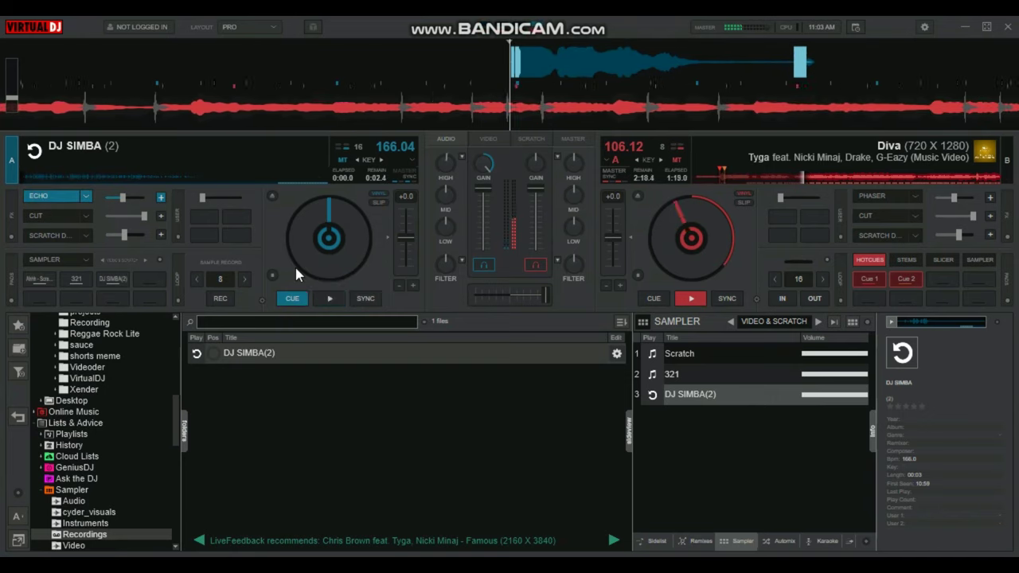
pyautogui.press('space')
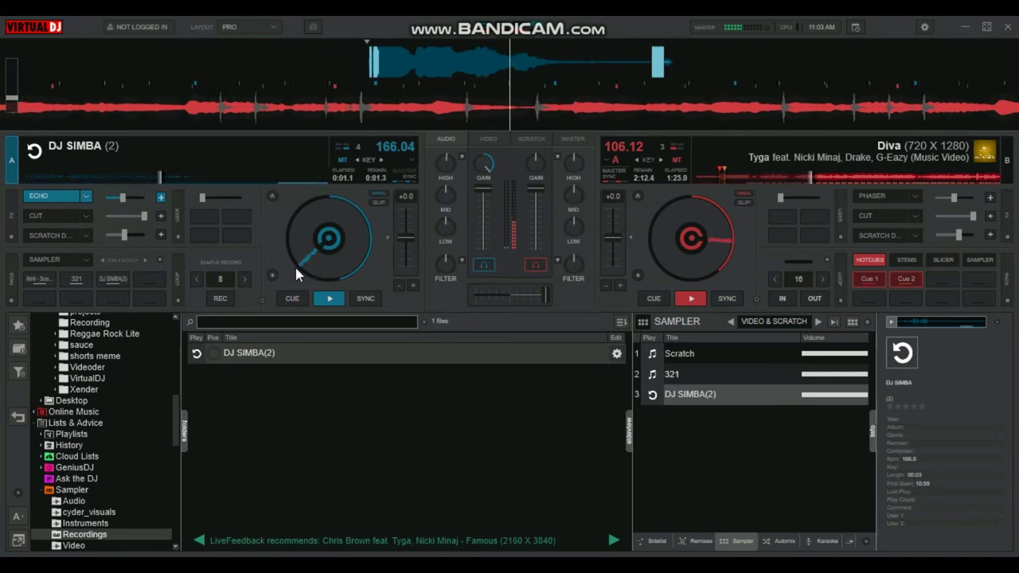
# - Loop the drop on deck A over 8 beats and try its Cut and Scratch effects
pyautogui.click(229, 276)
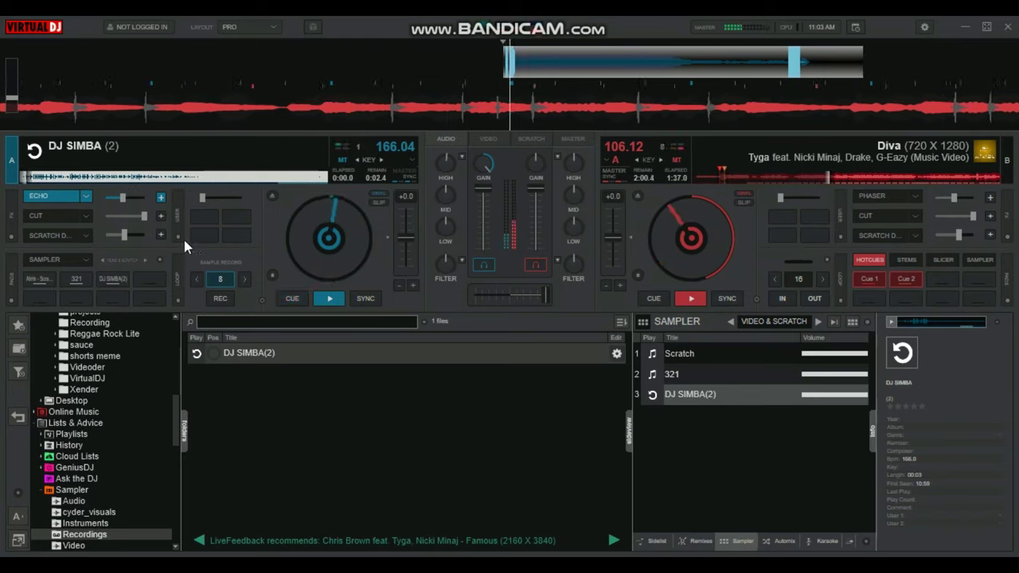
pyautogui.click(54, 217)
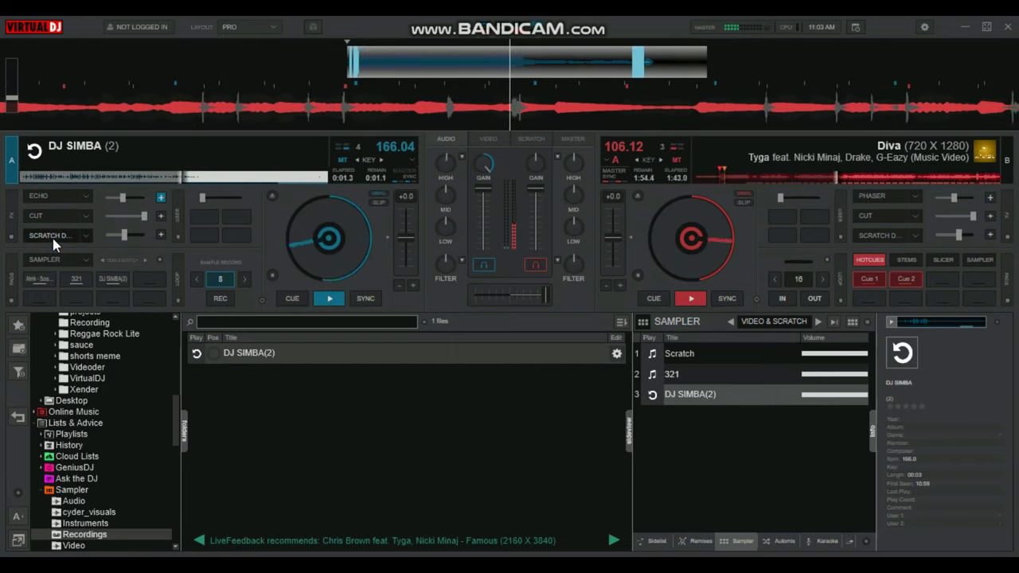
pyautogui.click(52, 235)
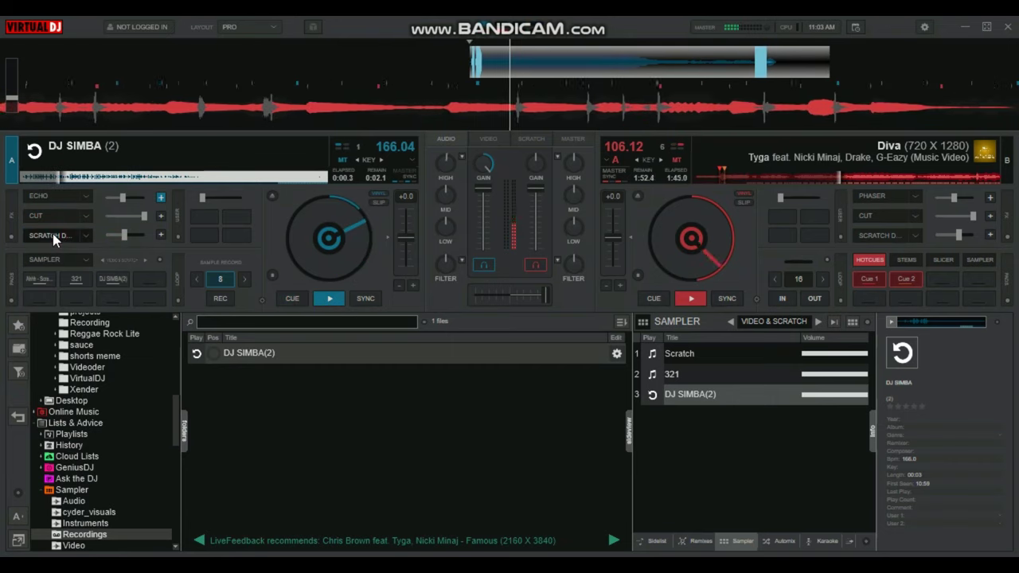